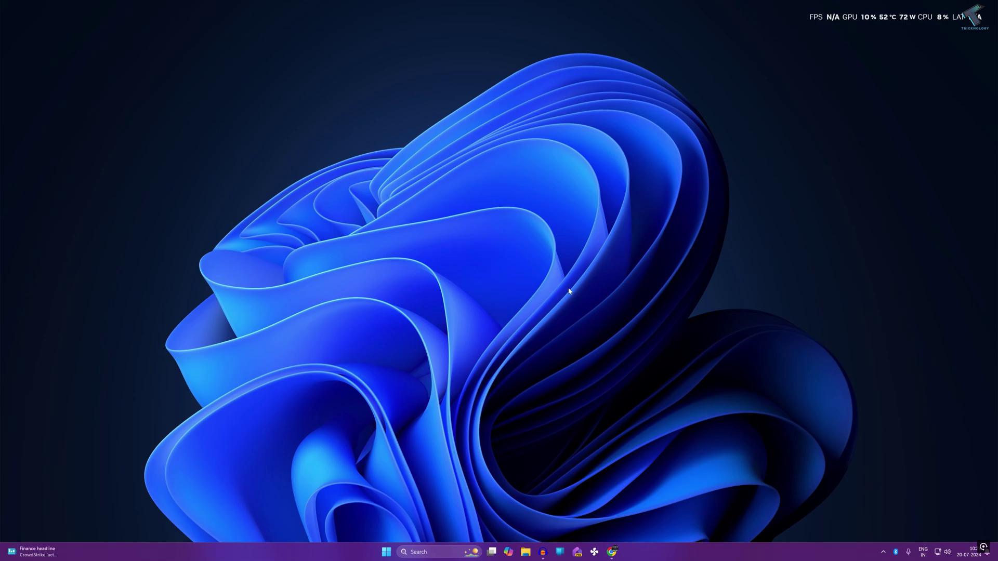
Launch Command Prompt as administrator from the Start search results
{"action": "left_click", "coordinate": [386, 552]}
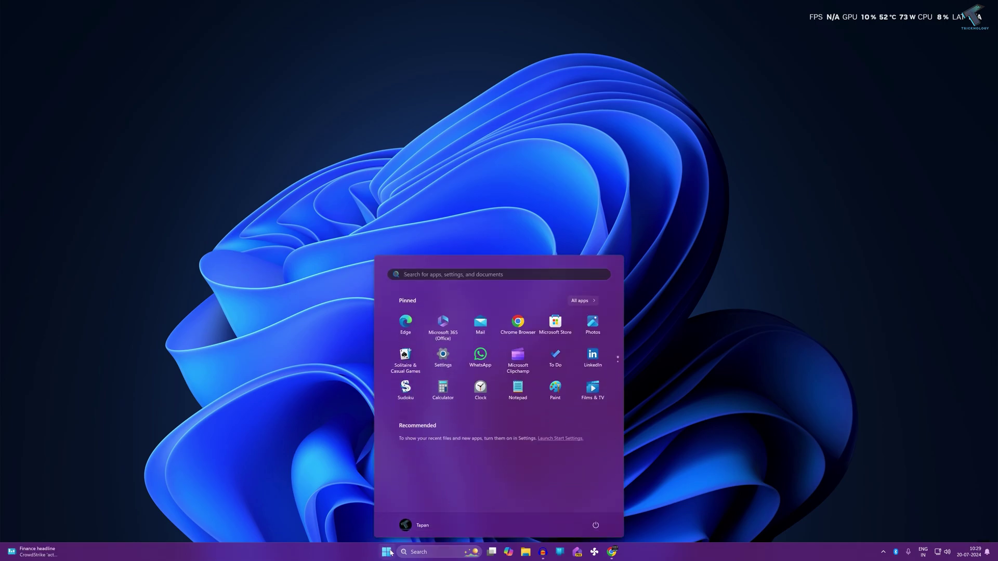
{"action": "type", "text": "cmd"}
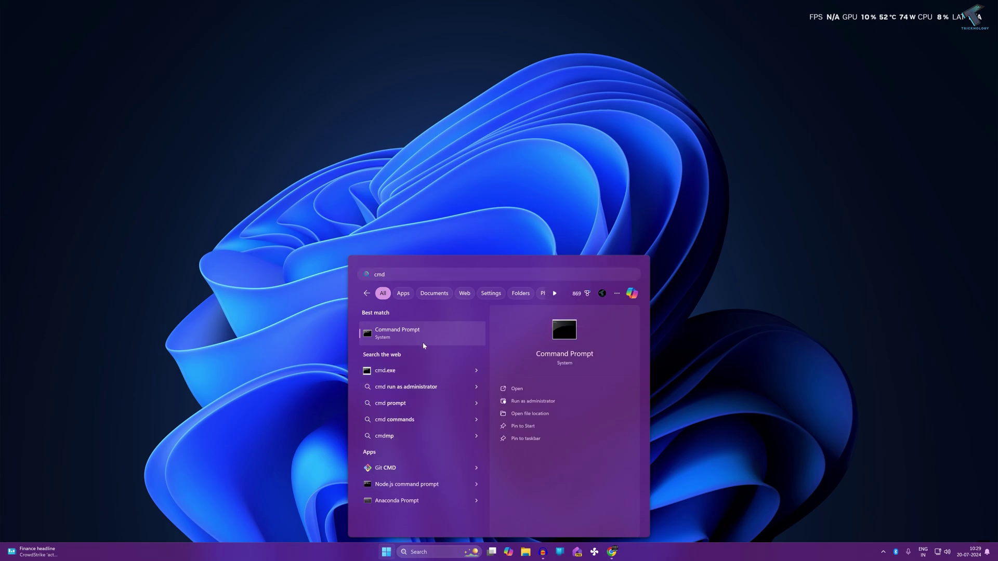
{"action": "right_click", "coordinate": [423, 339]}
{"action": "left_click", "coordinate": [482, 353]}
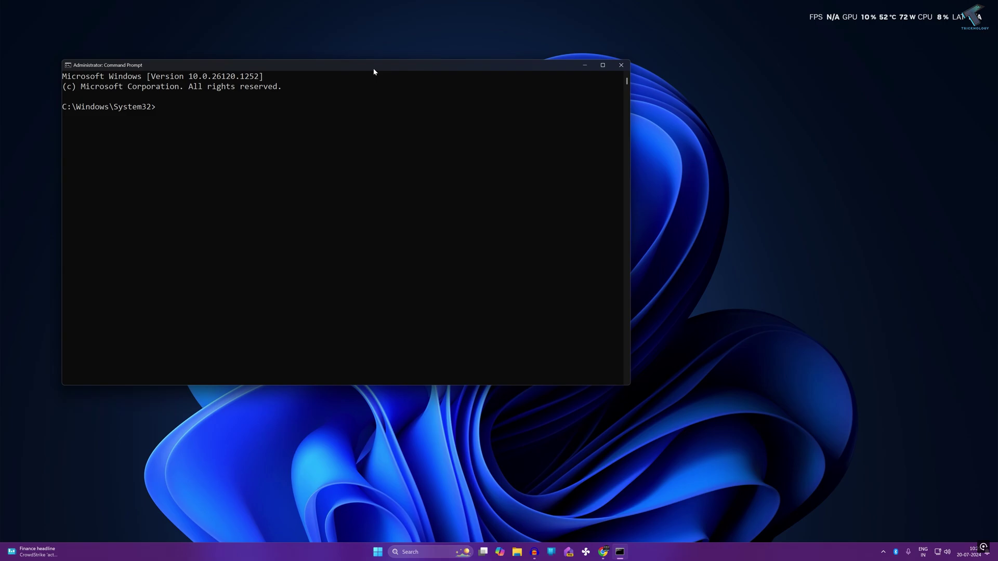
Centre the console and run DISM /Online /Cleanup-image /Restorehealth
{"action": "left_click_drag", "start_coordinate": [375, 68], "coordinate": [555, 131]}
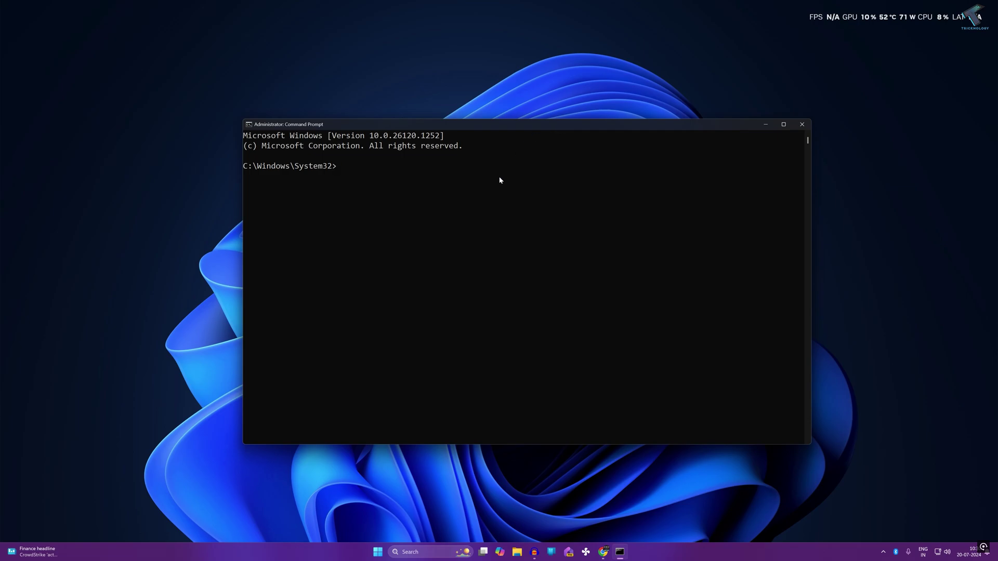
{"action": "type", "text": "DISM"}
{"action": "key", "text": "BackSpace"}
{"action": "key", "text": "BackSpace"}
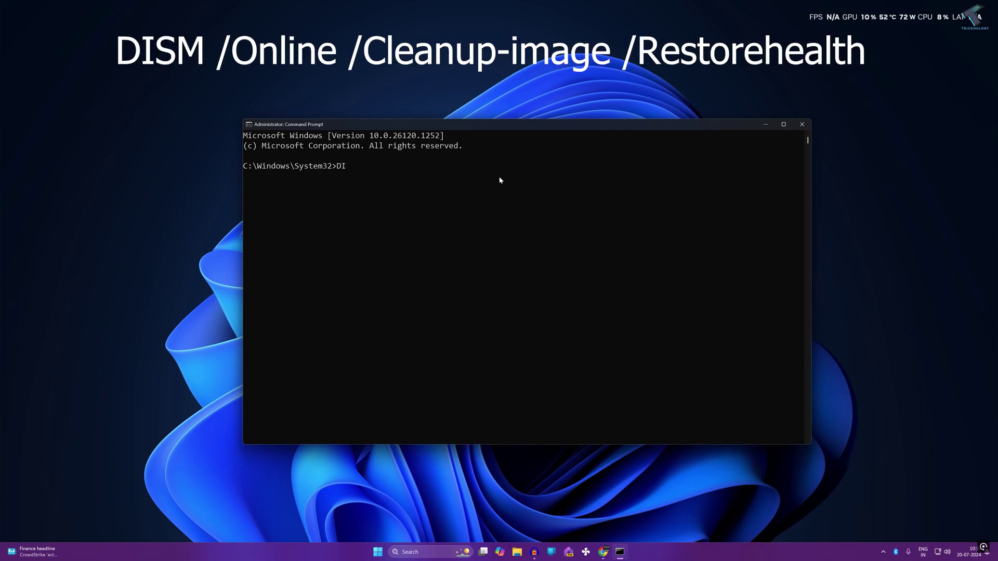
{"action": "type", "text": "SM /"}
{"action": "type", "text": "Onli"}
{"action": "type", "text": "ne /"}
{"action": "type", "text": "Clean"}
{"action": "type", "text": "up-"}
{"action": "type", "text": "image /Res"}
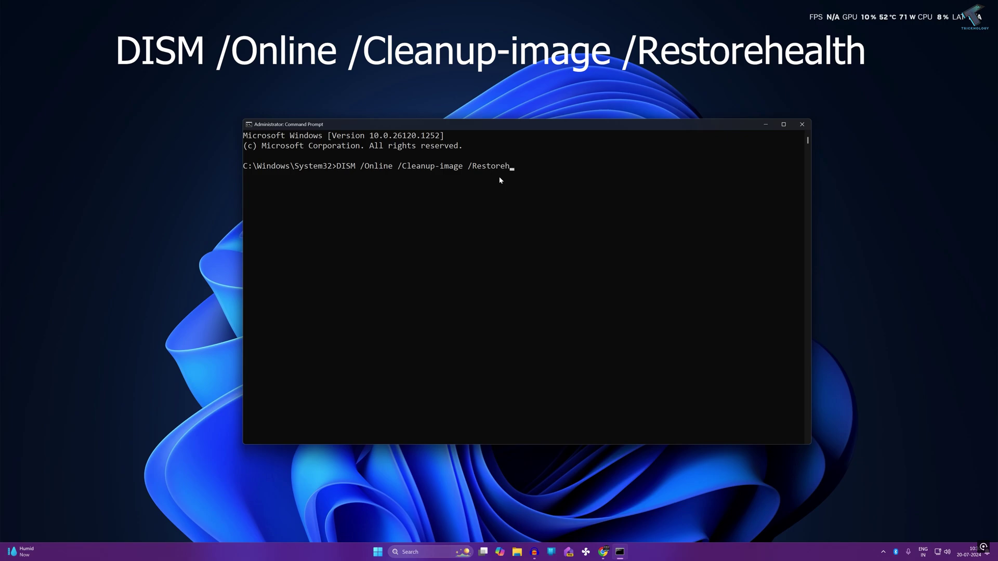
{"action": "type", "text": "toreh"}
{"action": "key", "text": "Return"}
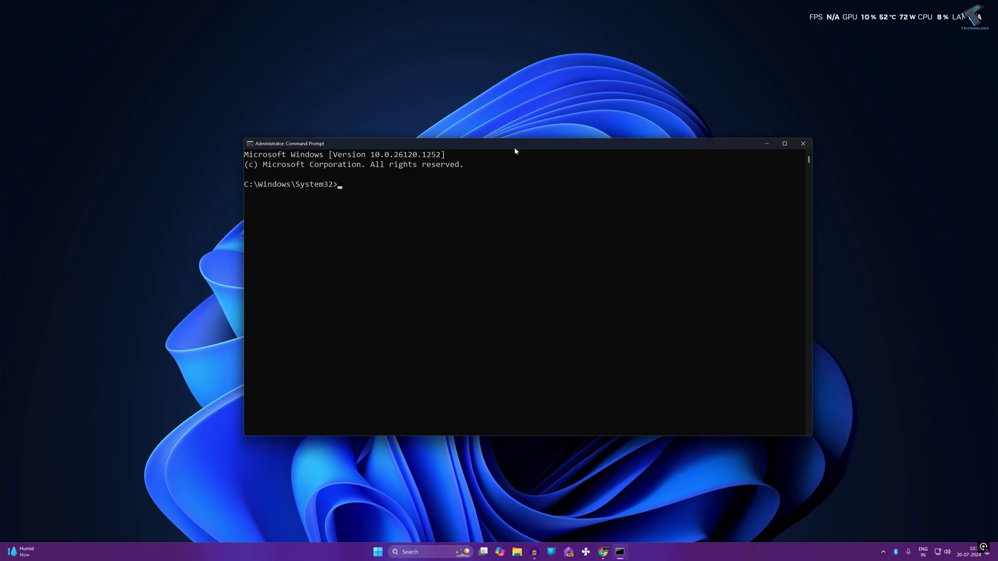
{"action": "type", "text": "sfc "}
{"action": "type", "text": "/scann"}
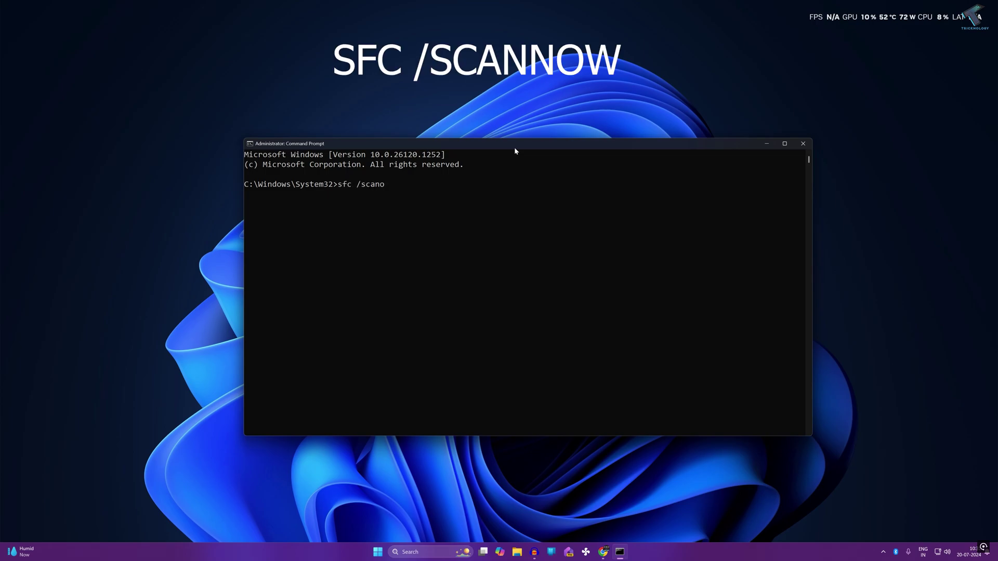
{"action": "type", "text": "ow"}
Run sfc /scannow to start the System File Checker scan
{"action": "key", "text": "Return"}
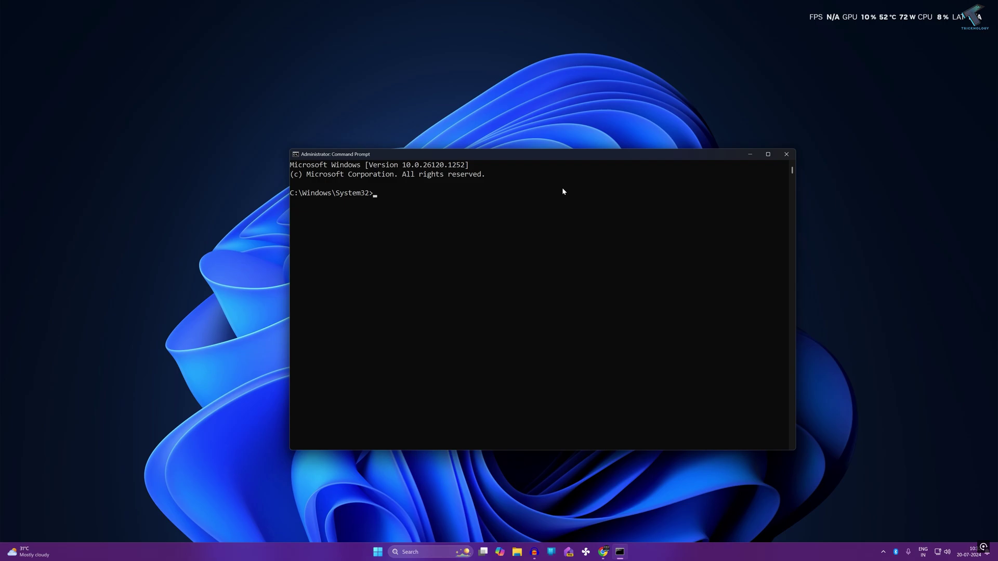
{"action": "type", "text": "ch"}
{"action": "type", "text": "kdsk "}
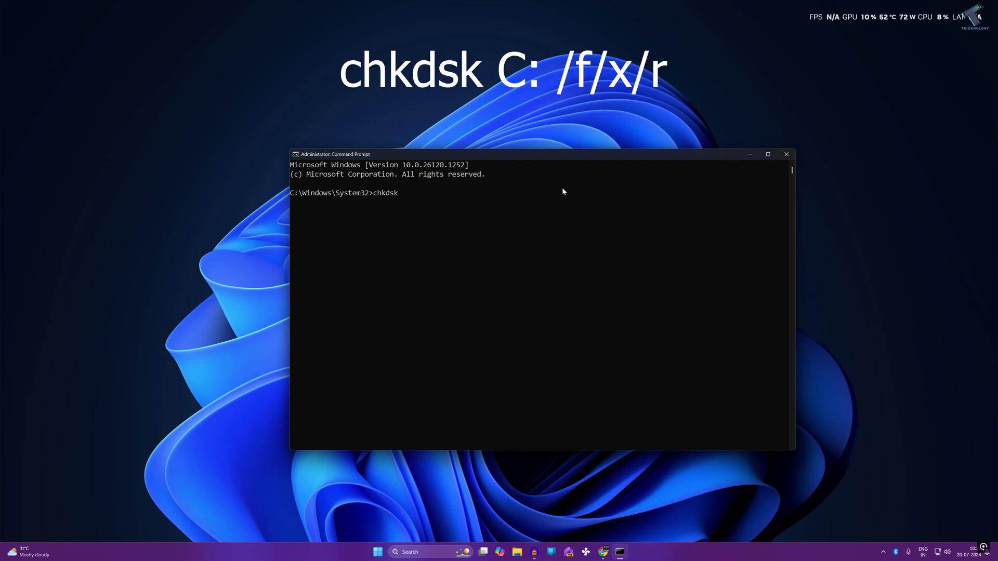
{"action": "type", "text": "C"}
{"action": "type", "text": ": "}
{"action": "type", "text": "/f"}
{"action": "type", "text": "/x"}
{"action": "type", "text": "/r"}
Run chkdsk C: /f/x/r, answer y to schedule the check at restart, and highlight the confirmation message
{"action": "key", "text": "Return"}
{"action": "type", "text": "y"}
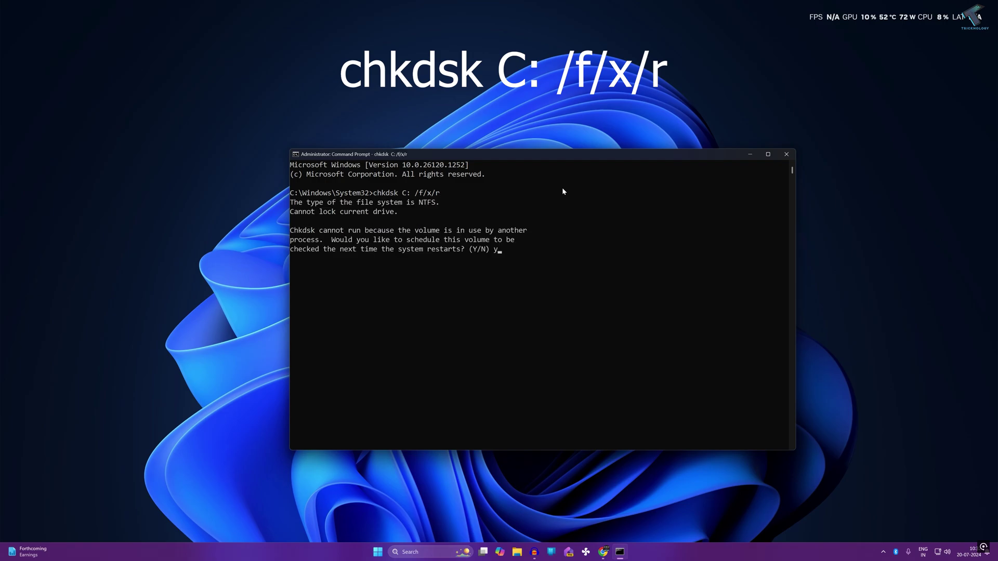
{"action": "key", "text": "Return"}
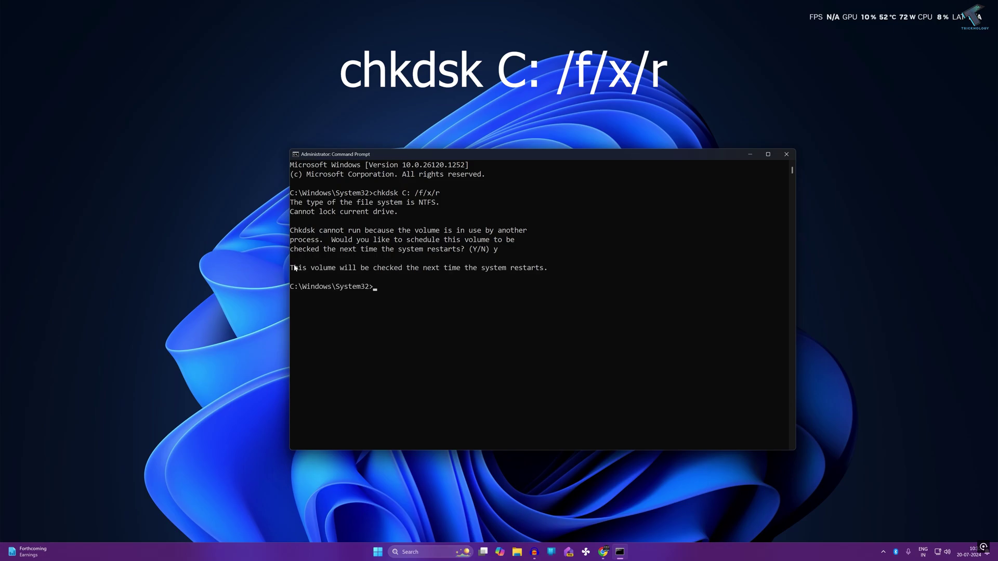
{"action": "left_click_drag", "start_coordinate": [291, 268], "coordinate": [543, 270]}
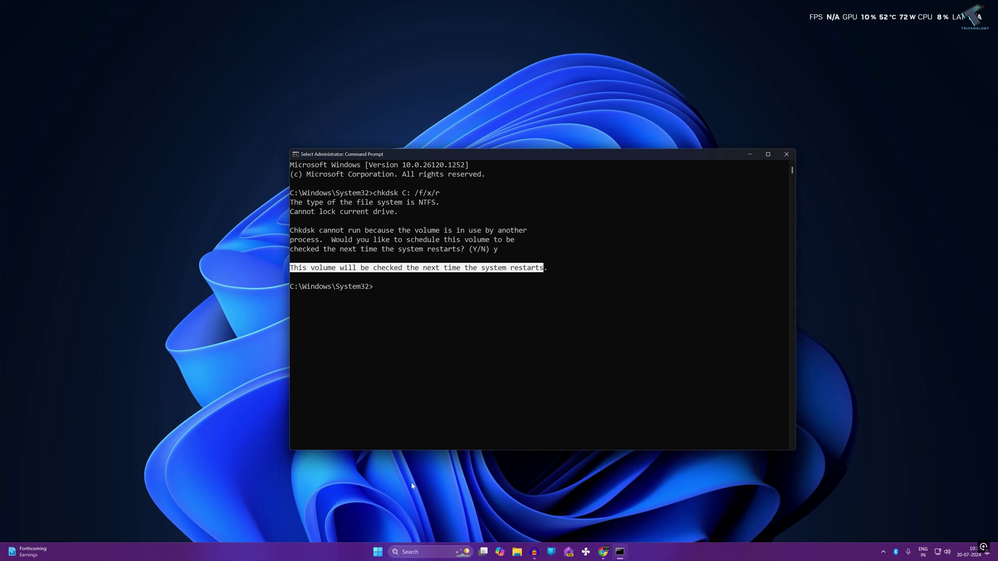
Show the Start menu power options (Lock/Sleep/Shut down/Restart), then dismiss them
{"action": "left_click", "coordinate": [377, 552]}
{"action": "left_click", "coordinate": [594, 525]}
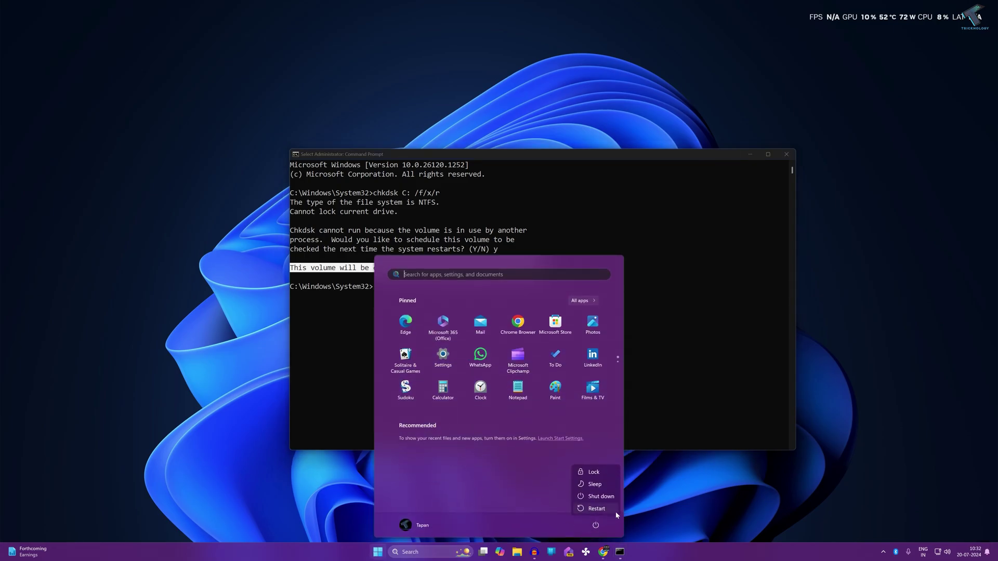
{"action": "key", "text": "Escape"}
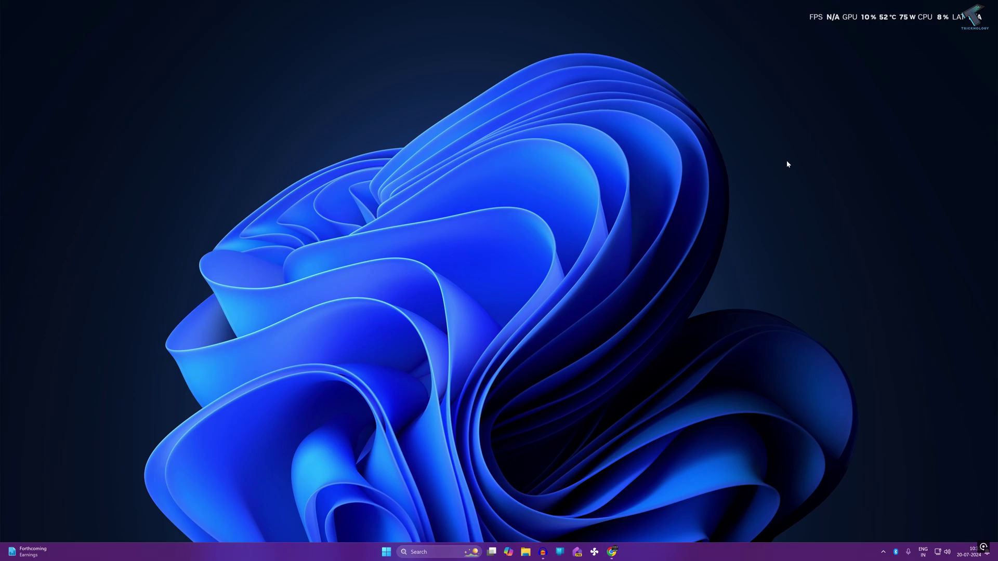
Search the Start menu for "Memory di" to surface Windows Memory Diagnostic
{"action": "left_click", "coordinate": [386, 552]}
{"action": "type", "text": "Mem"}
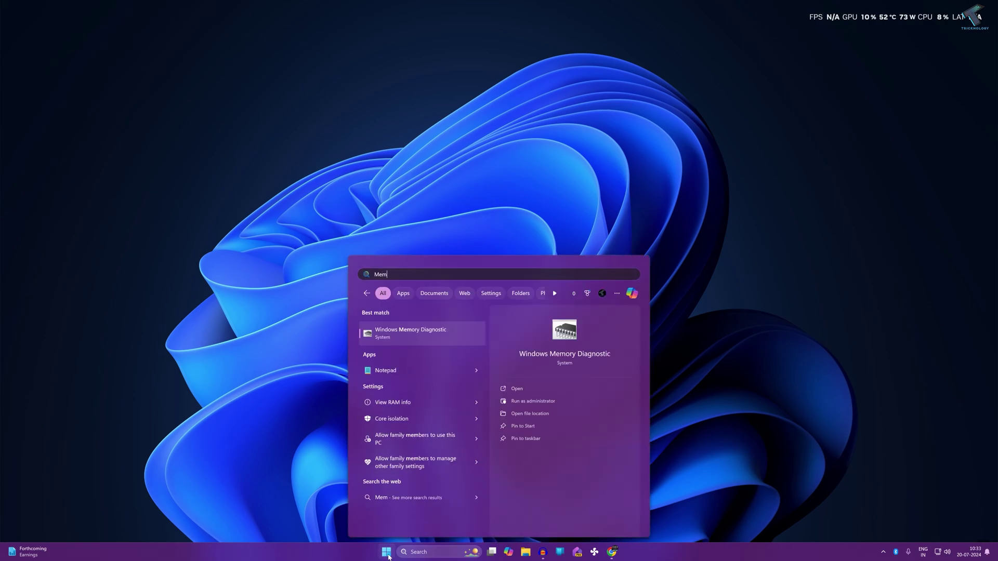
{"action": "type", "text": "ory di"}
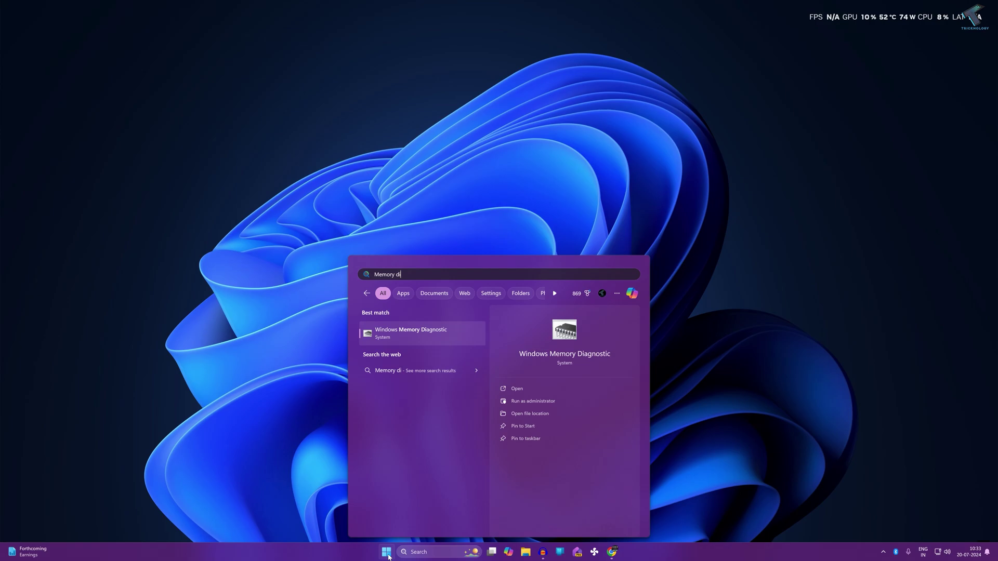
Launch Windows Memory Diagnostic from the search results to see its restart-time check choices
{"action": "left_click", "coordinate": [409, 334]}
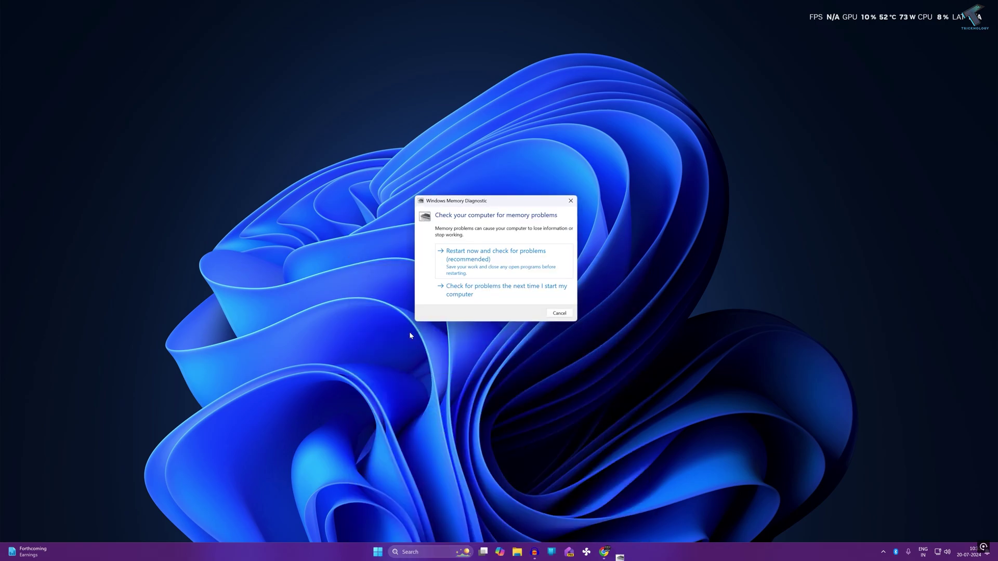